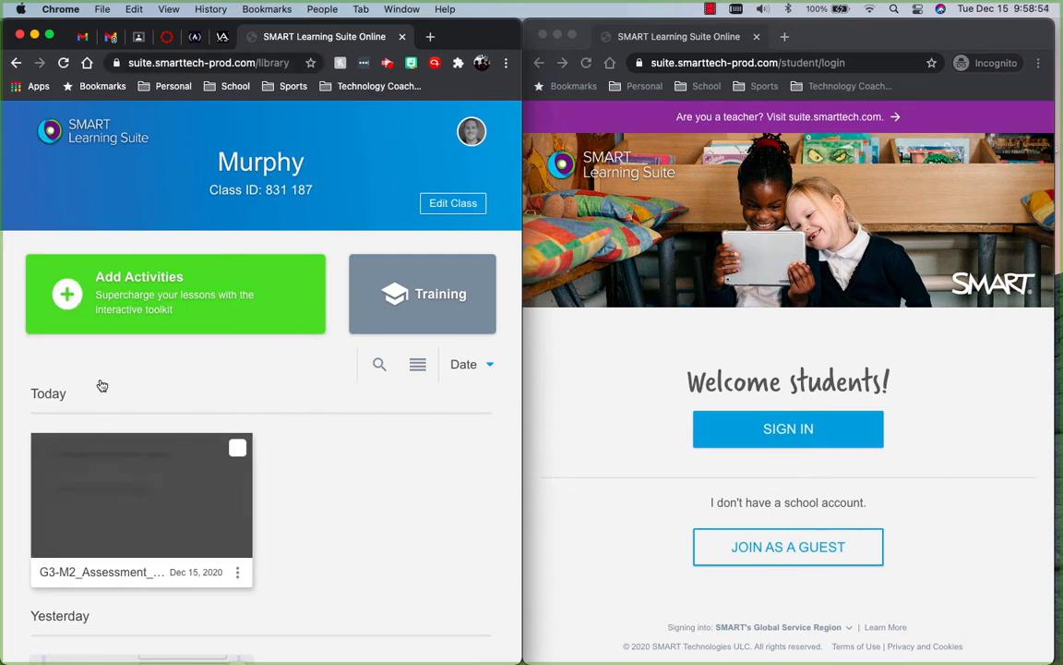
# - Start the G3-M2 assessment lesson from the library and display the class join instructions for students
pyautogui.click(62, 295)
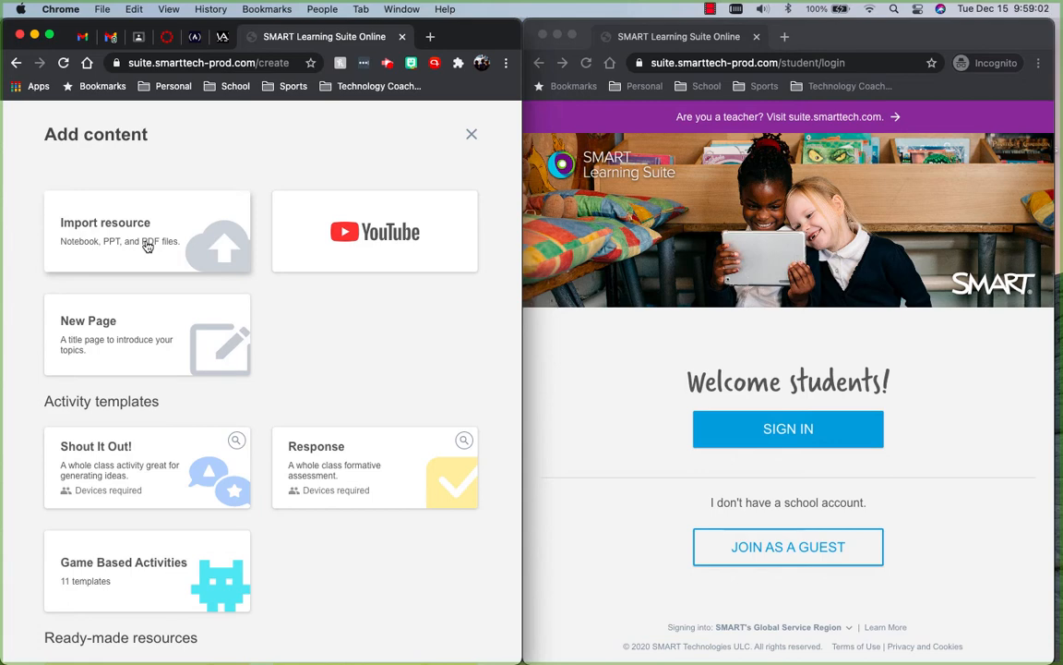
pyautogui.click(473, 137)
pyautogui.moveTo(165, 481)
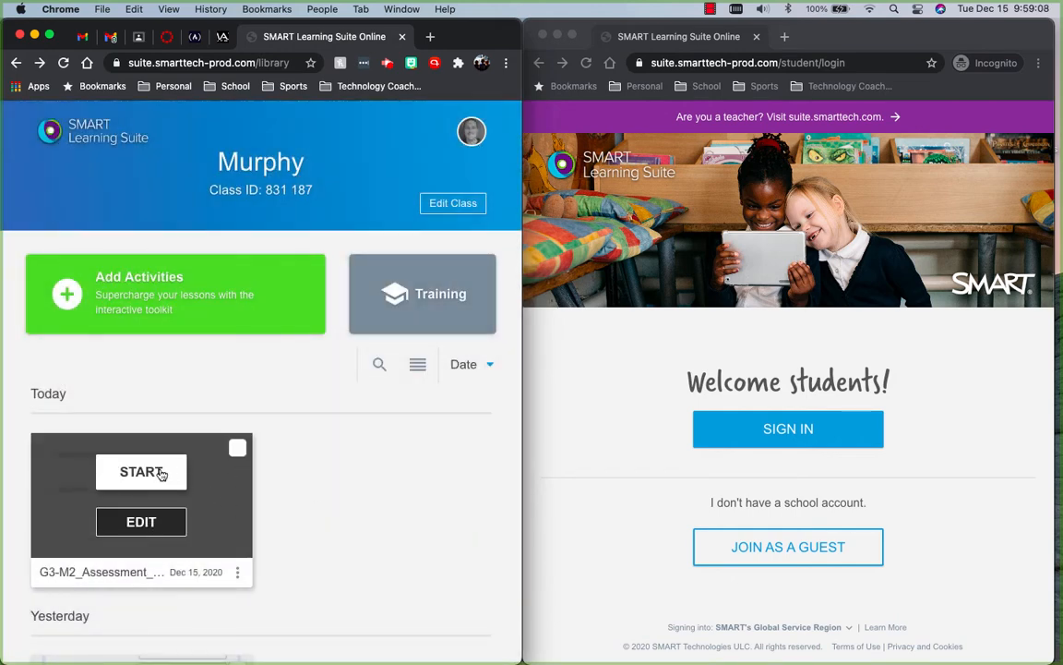
pyautogui.click(140, 471)
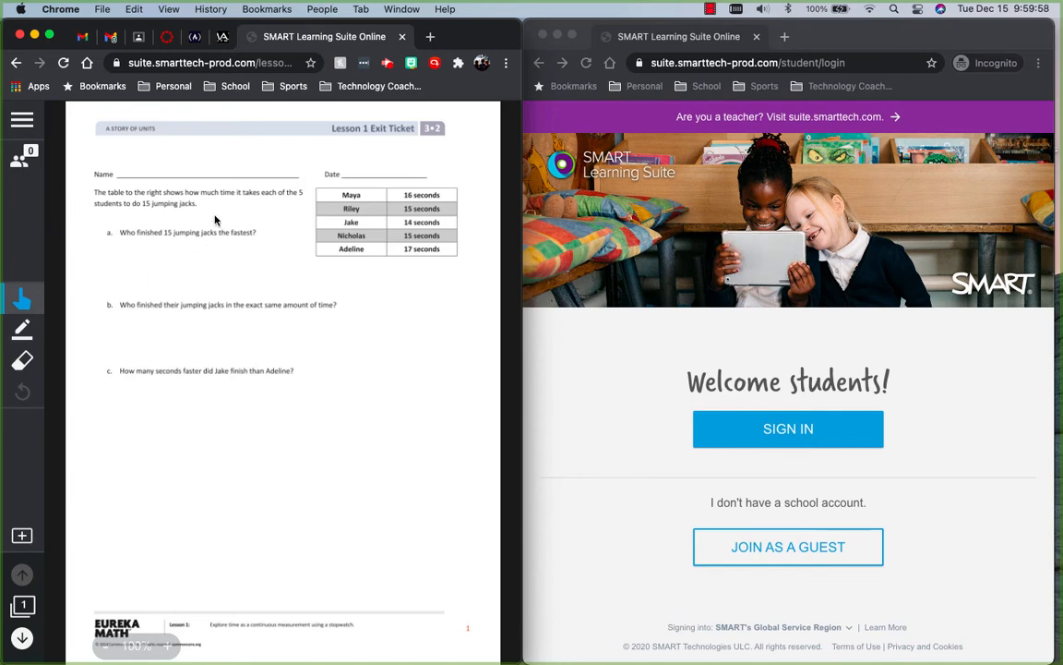
pyautogui.click(19, 159)
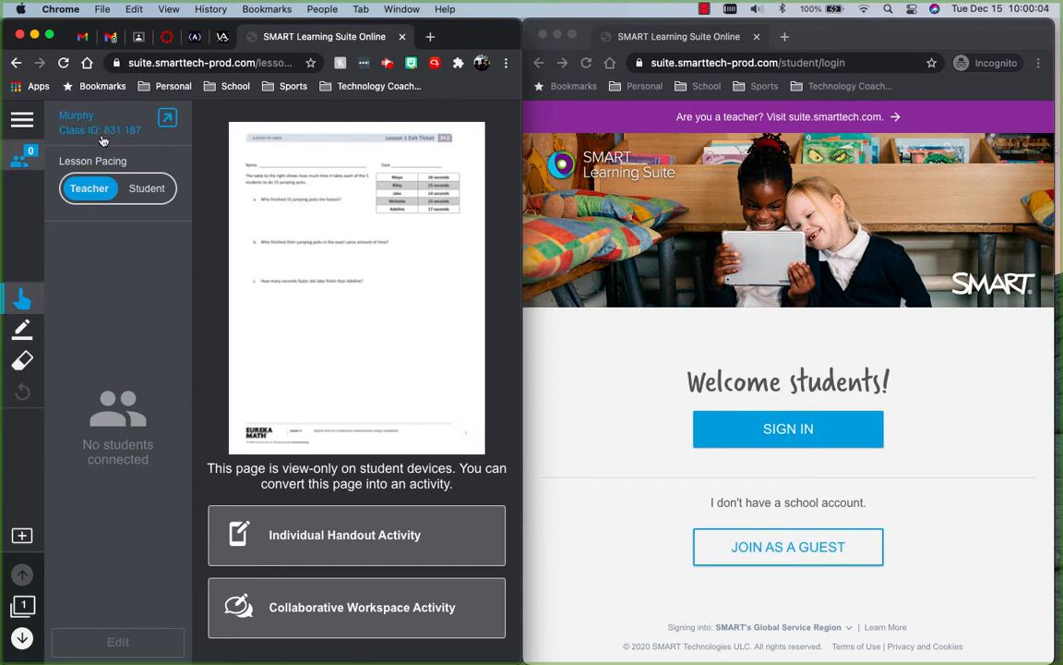
pyautogui.click(170, 122)
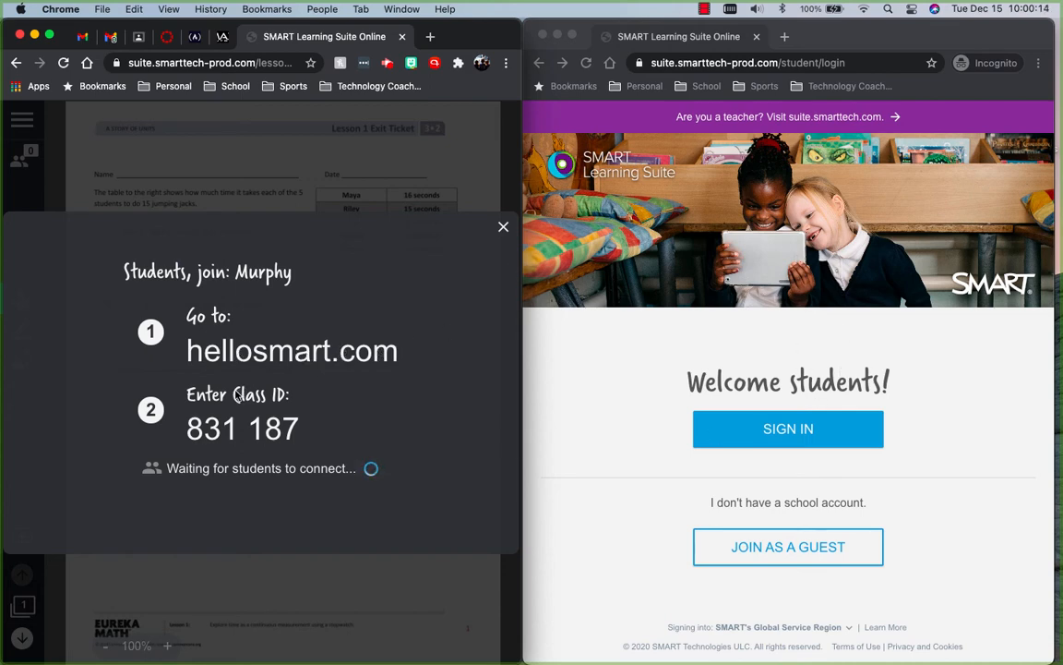
# - Join the class as a guest in the student window with the displayed class ID and the student's name, and dismiss the join instructions
pyautogui.click(825, 556)
pyautogui.click(825, 556)
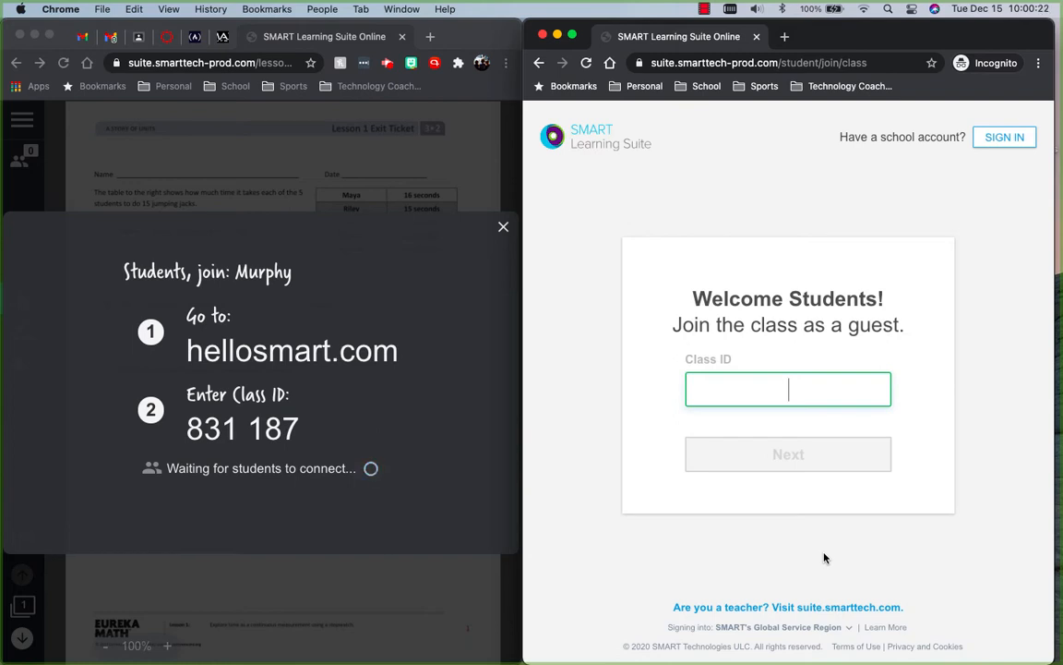
pyautogui.write('831187')
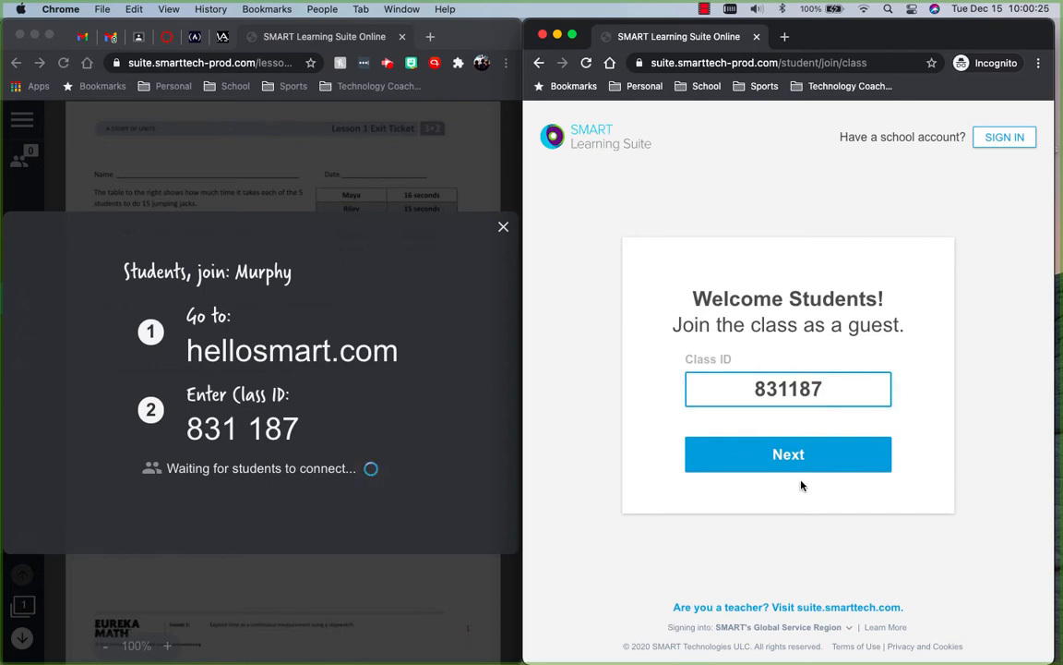
pyautogui.click(729, 460)
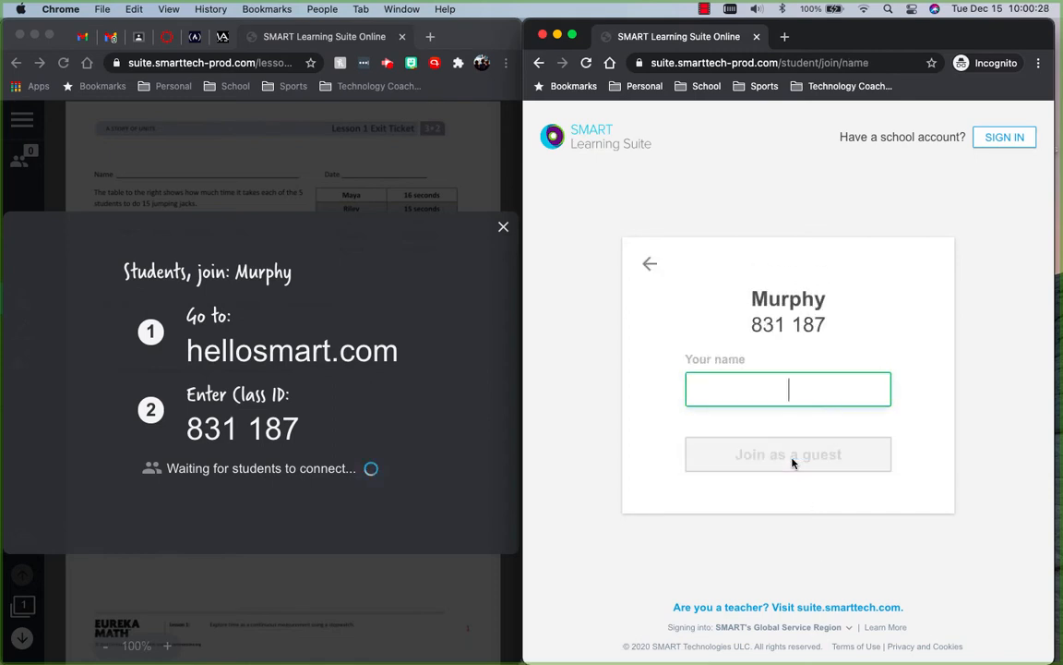
pyautogui.write('Murphy')
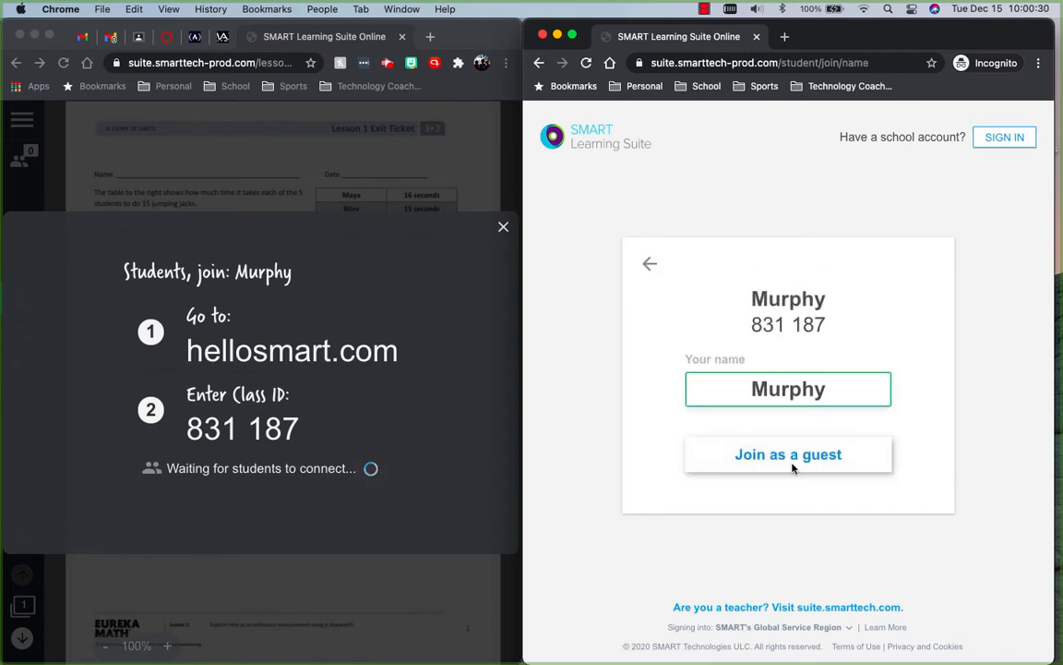
pyautogui.click(738, 469)
pyautogui.click(806, 464)
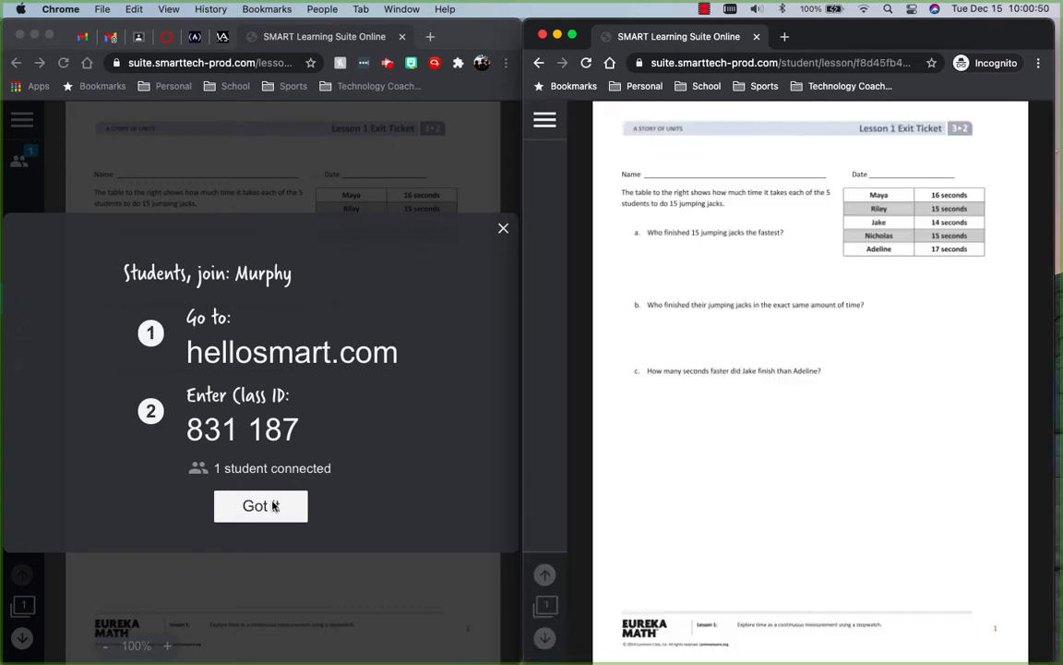
pyautogui.click(277, 502)
pyautogui.click(267, 505)
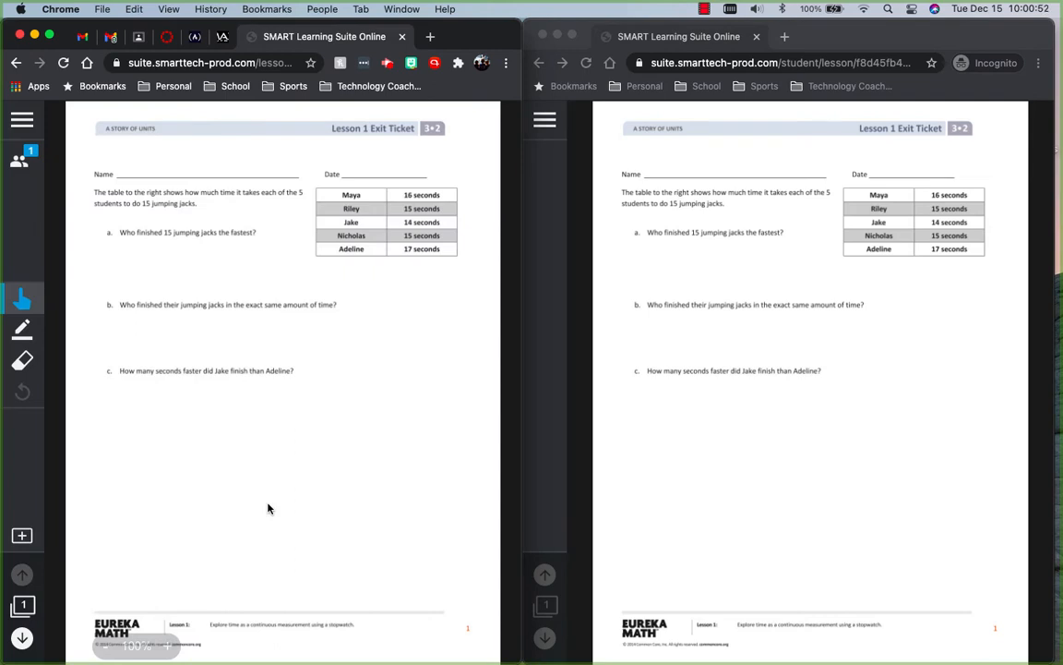
# - Highlight the 16-second and 17-second rows of the exit ticket table in cyan on the teacher's page
pyautogui.click(640, 413)
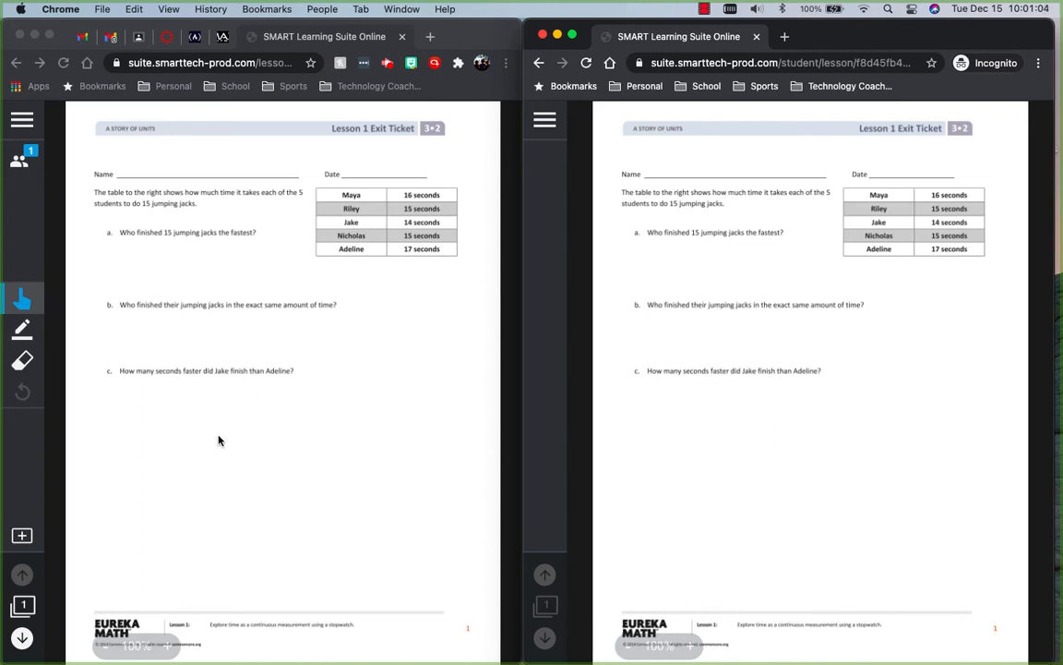
pyautogui.click(29, 329)
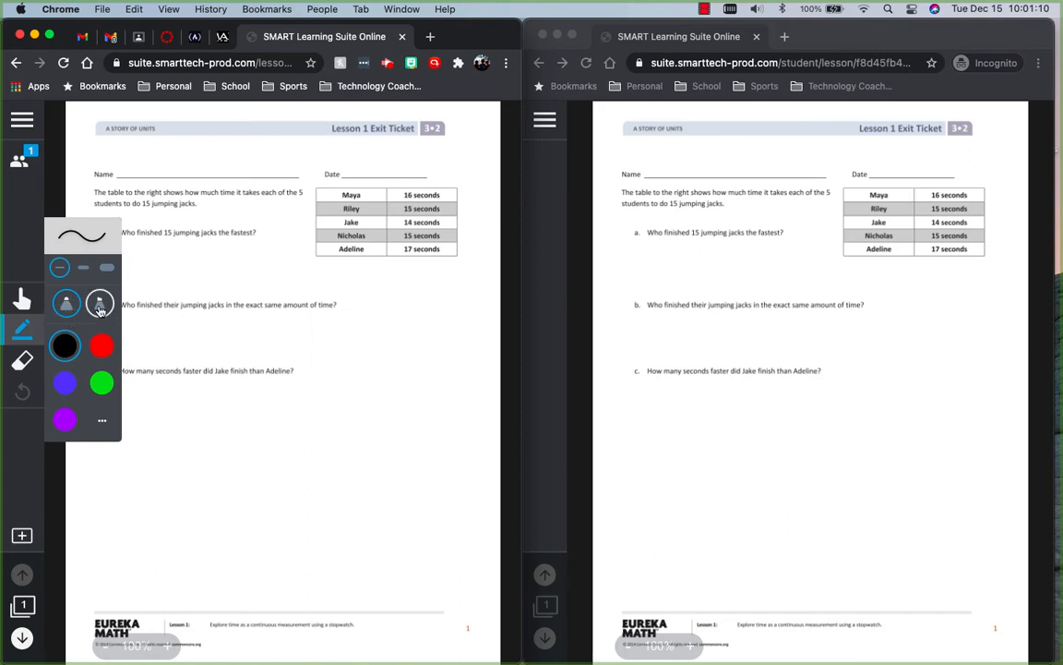
pyautogui.click(101, 306)
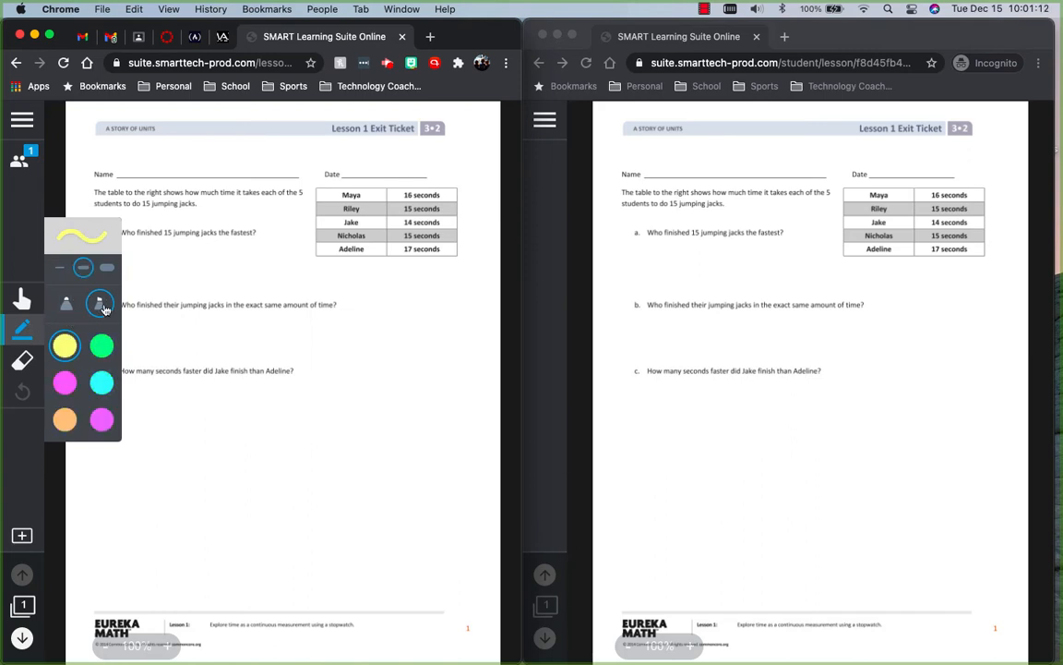
pyautogui.click(101, 382)
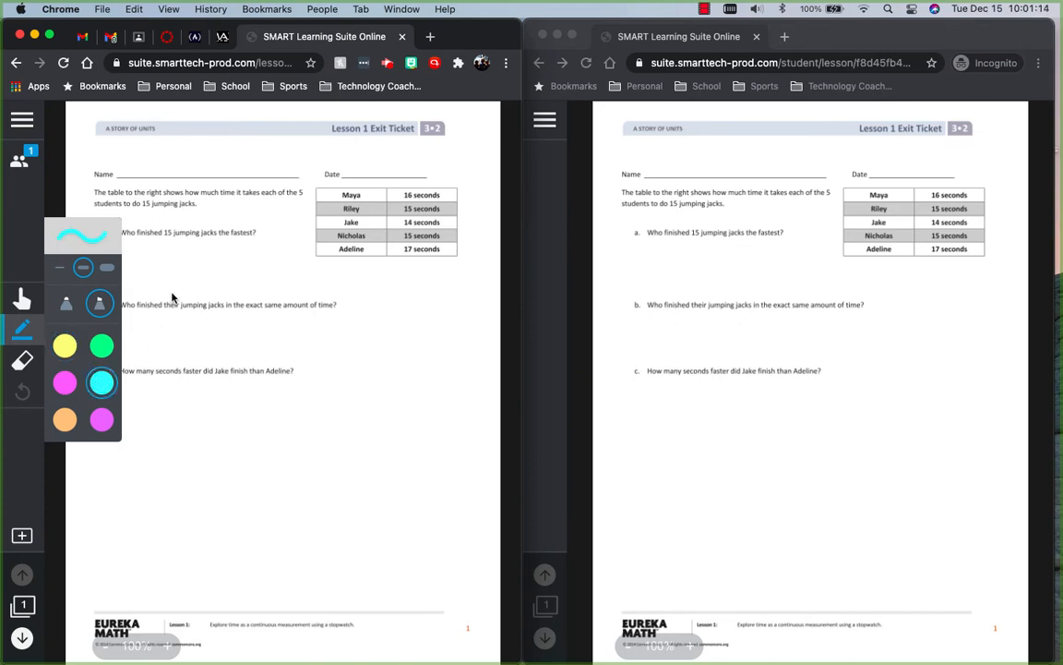
pyautogui.click(166, 253)
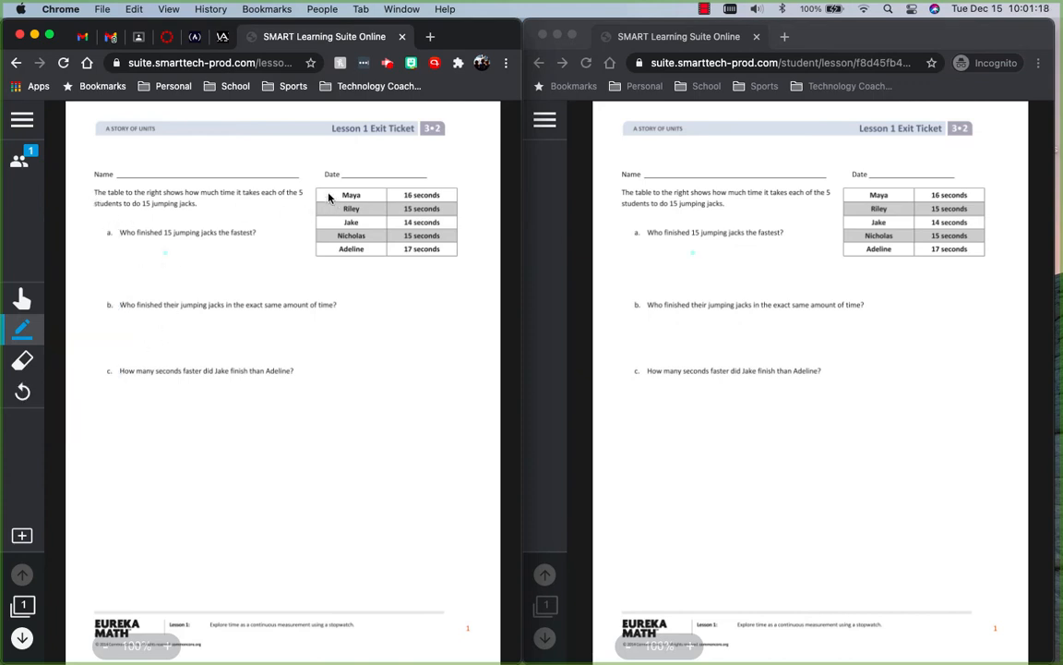
pyautogui.moveTo(323, 194); pyautogui.dragTo(453, 195)
pyautogui.moveTo(332, 250); pyautogui.dragTo(448, 253)
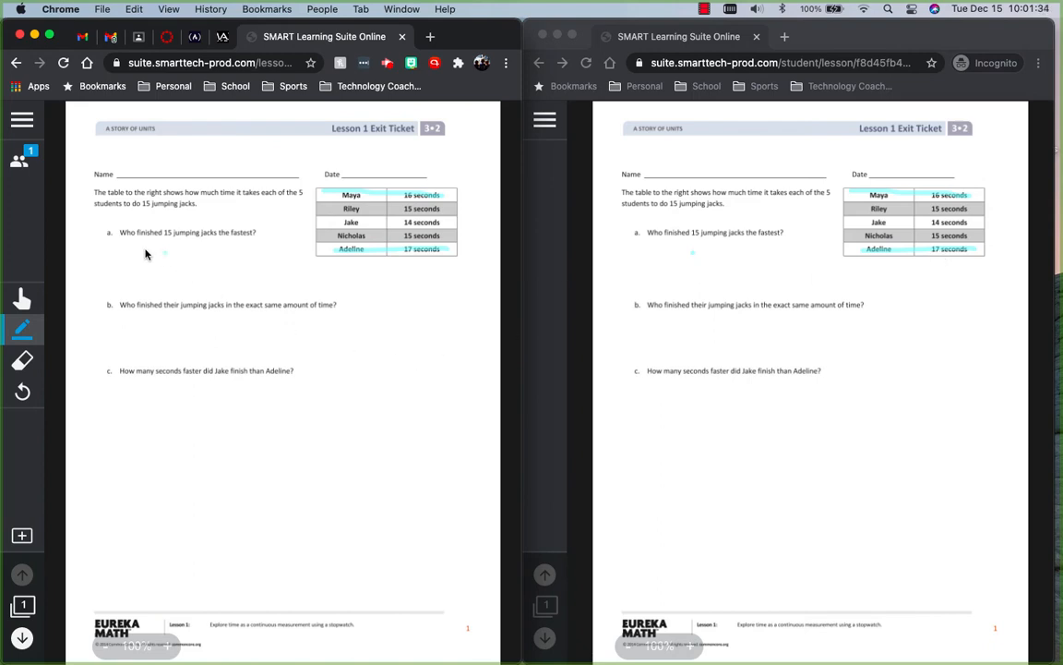
# - Handwrite "Jake" below question a with the thin black pen
pyautogui.click(27, 338)
pyautogui.click(59, 266)
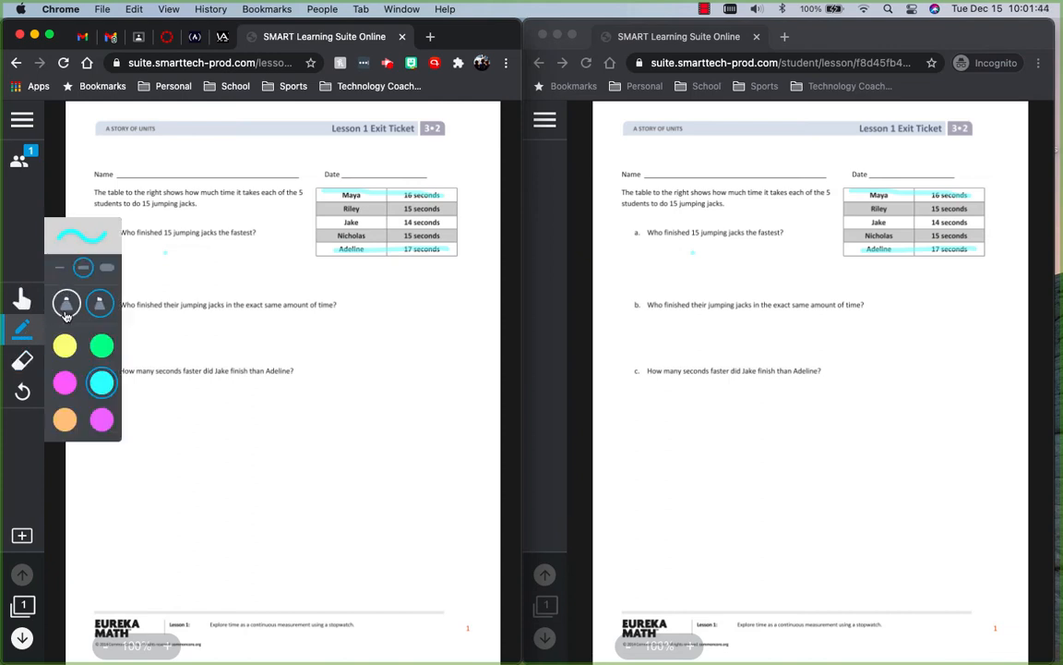
pyautogui.click(66, 303)
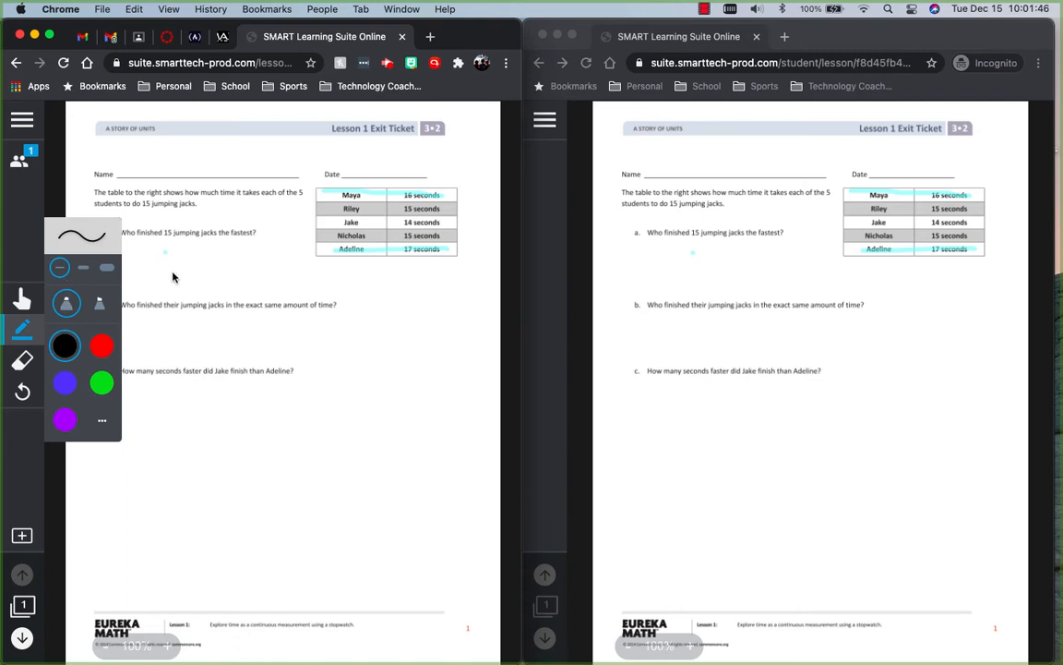
pyautogui.click(158, 269)
pyautogui.moveTo(126, 256)
pyautogui.mouseDown()
pyautogui.moveTo(168, 254)
pyautogui.moveTo(134, 268)
pyautogui.moveTo(195, 269)
pyautogui.mouseUp()
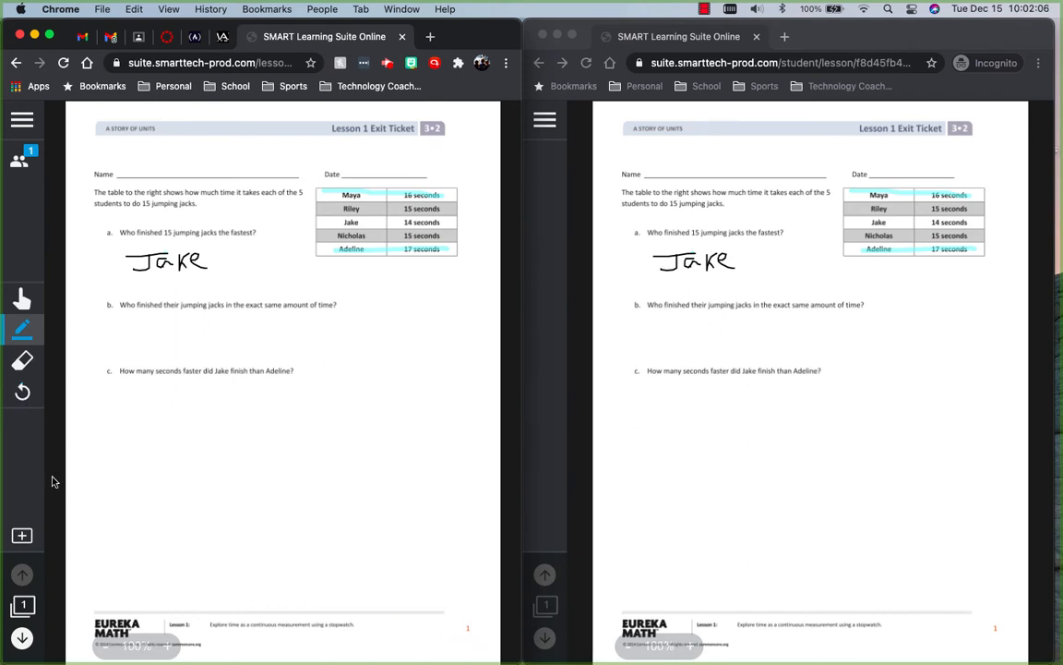
# - Convert the exit ticket page into an Individual Handout Activity and start the handout in the student window
pyautogui.click(21, 166)
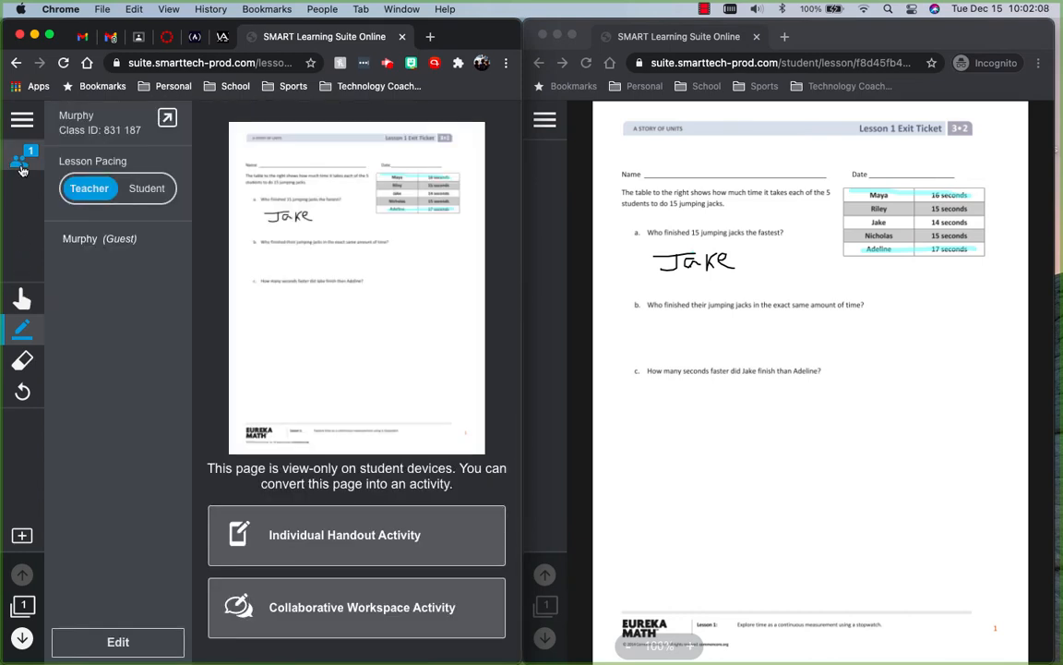
pyautogui.click(354, 558)
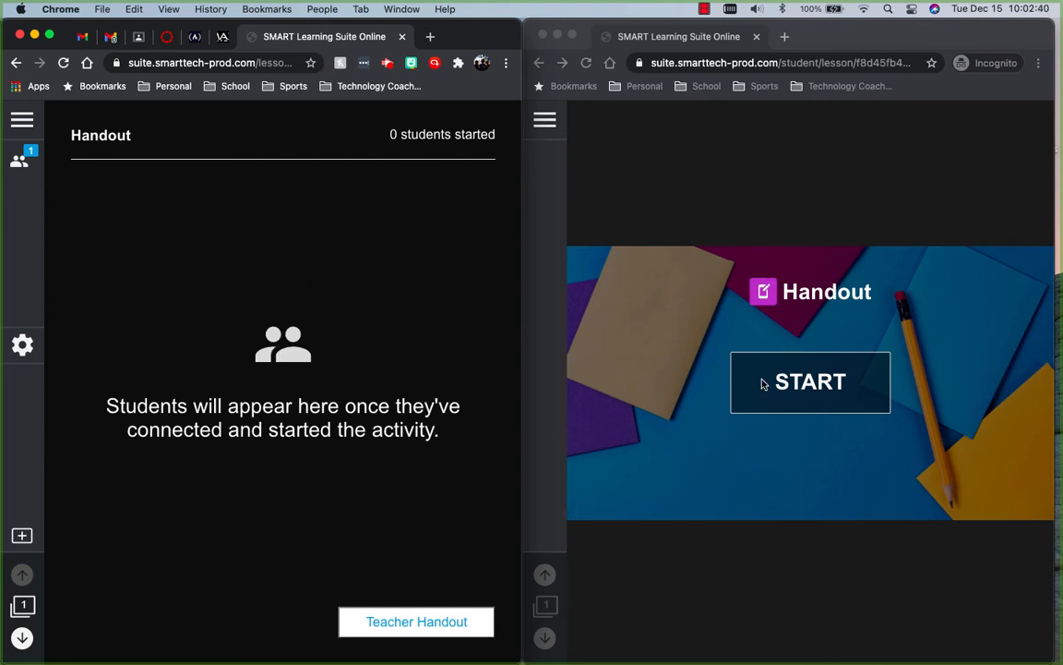
pyautogui.click(813, 386)
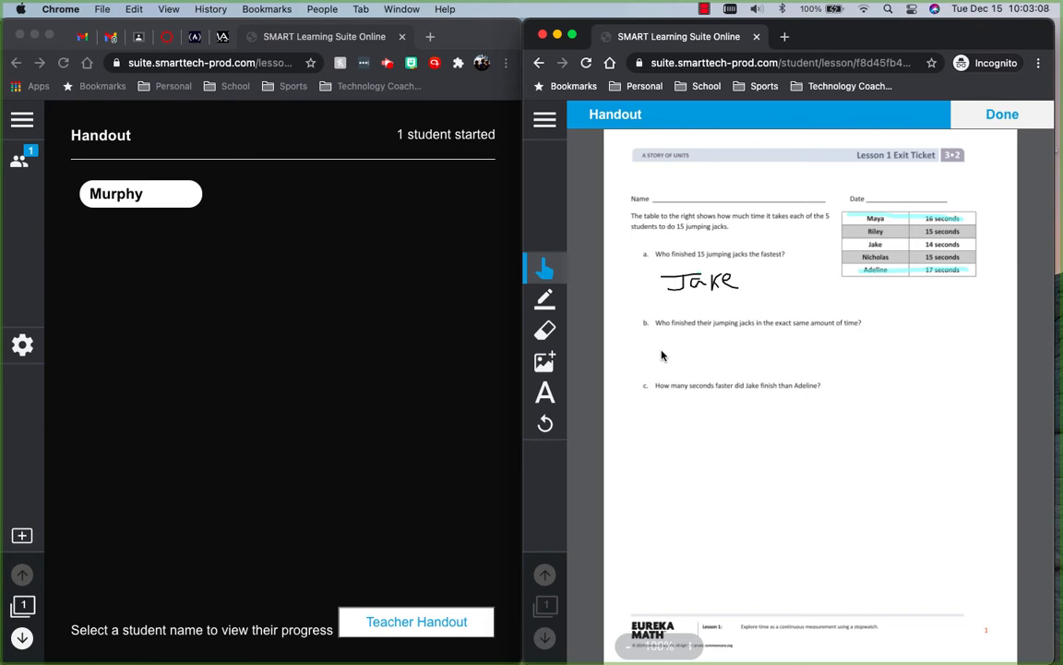
# - Add the text answer "Riley and Nick" below question b on the student's handout
pyautogui.click(545, 395)
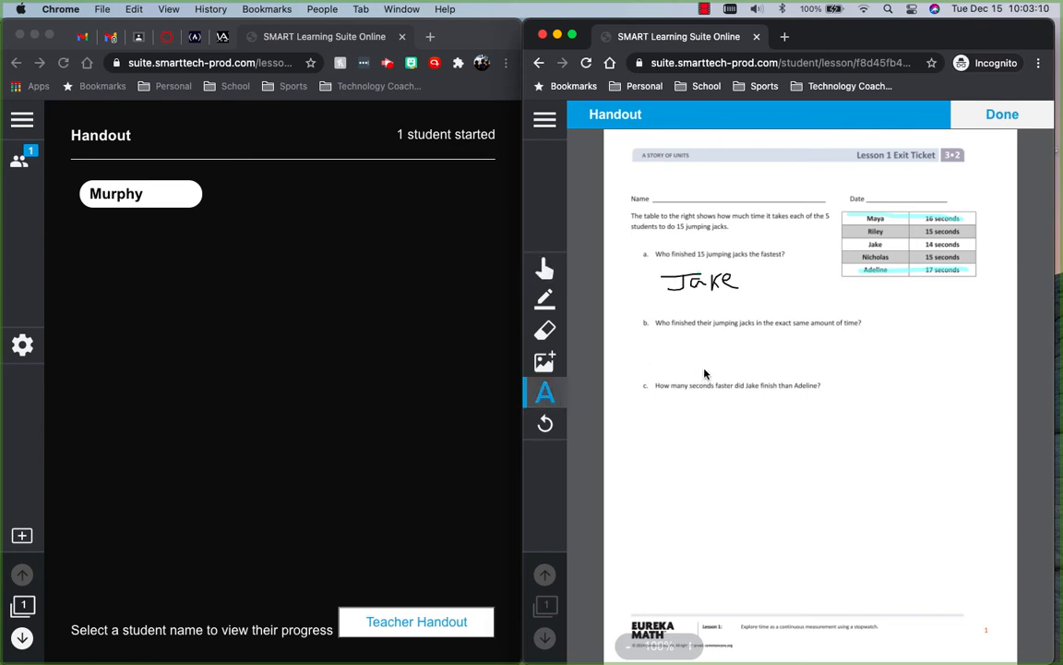
pyautogui.click(673, 355)
pyautogui.write('Ri')
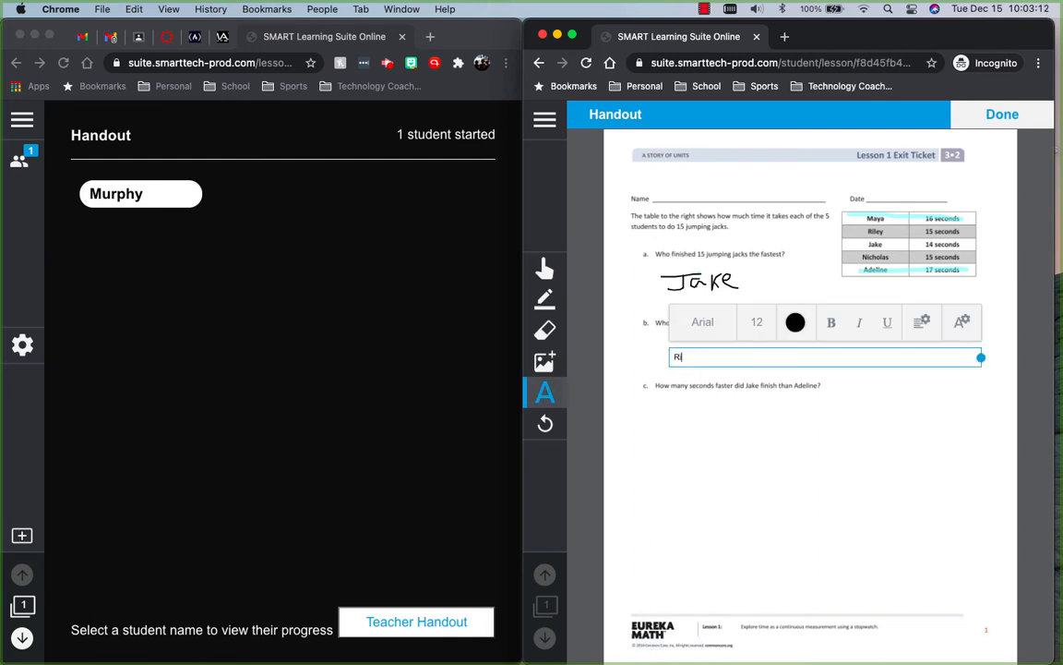
pyautogui.write('ley and Nick')
pyautogui.click(835, 474)
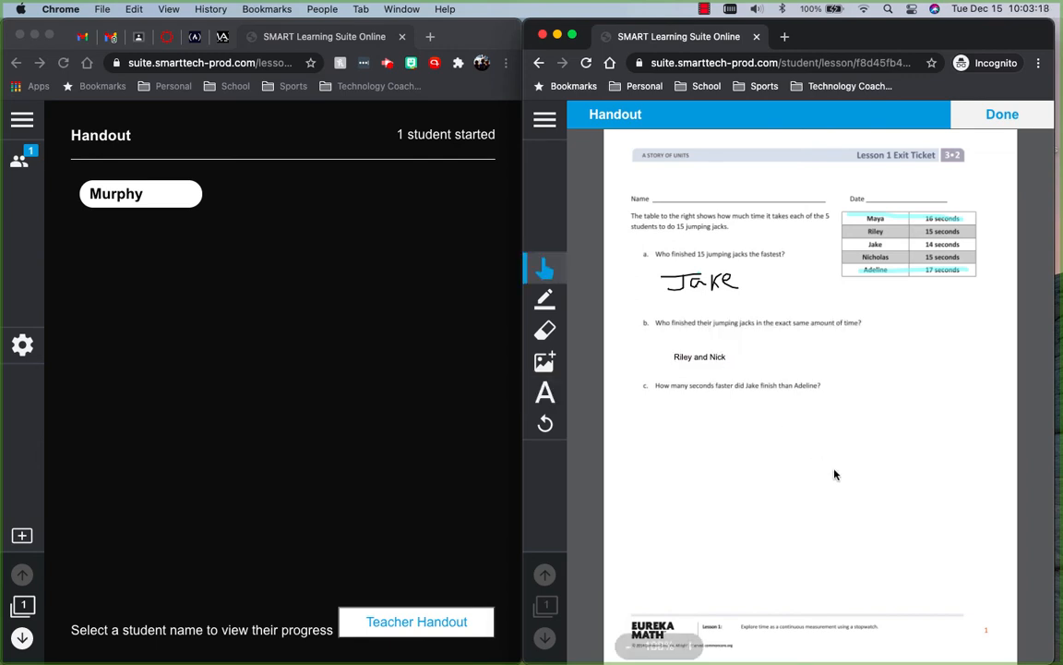
# - Add the text answer "3 Seconds" below question c on the student's handout
pyautogui.click(545, 394)
pyautogui.click(676, 411)
pyautogui.write('3')
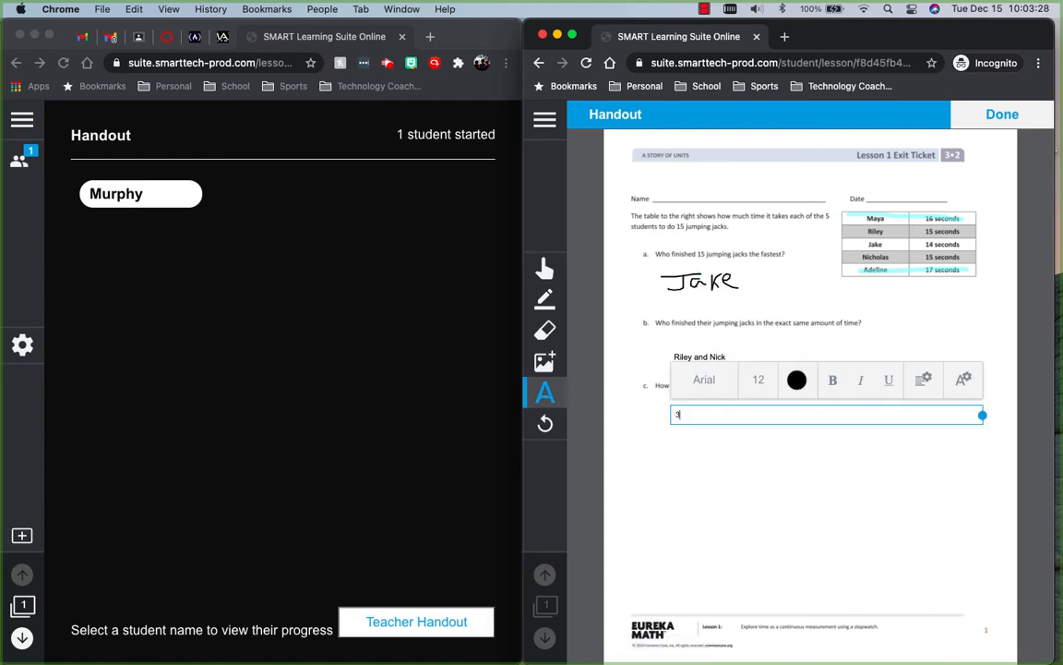
pyautogui.write(' Seconds')
pyautogui.press('Return')
pyautogui.click(654, 452)
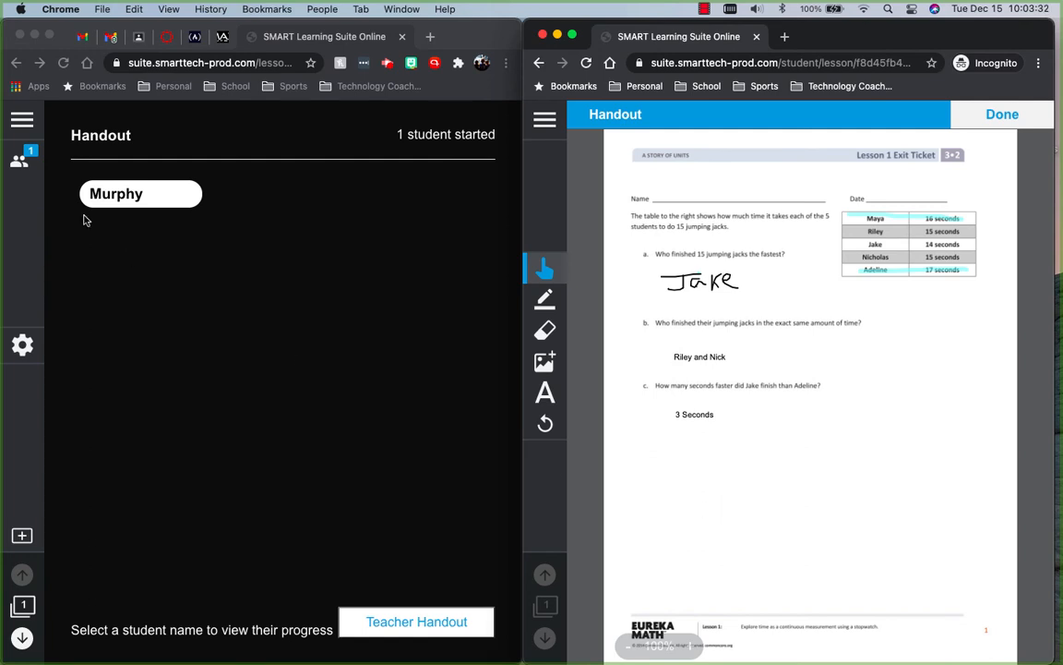
# - Review the student's handout in the teacher view and mark it as done in the student window
pyautogui.click(116, 193)
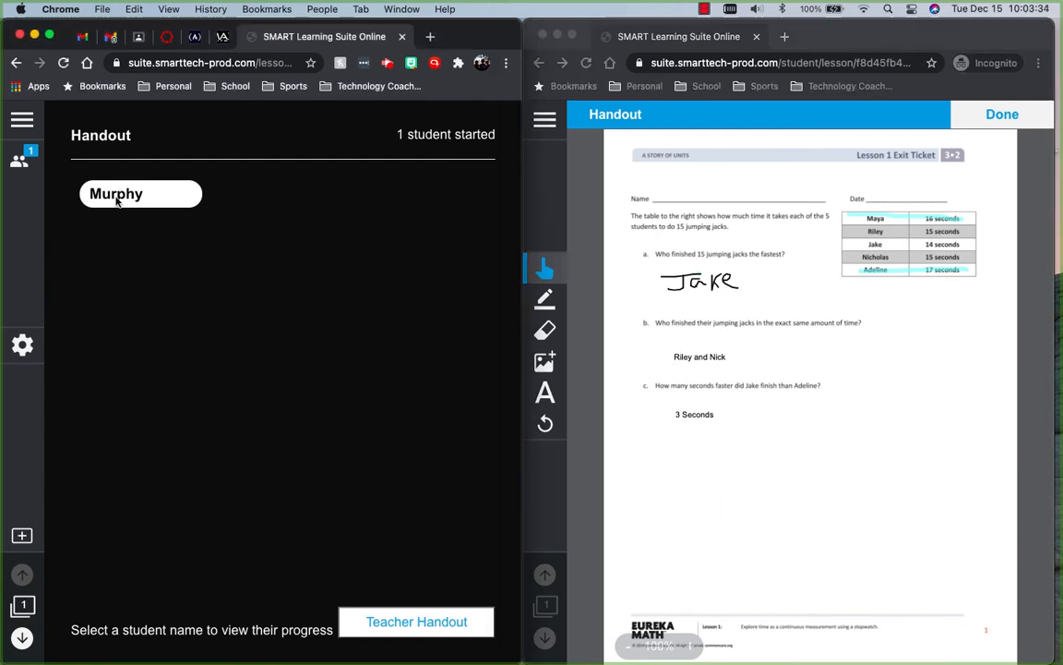
pyautogui.click(118, 193)
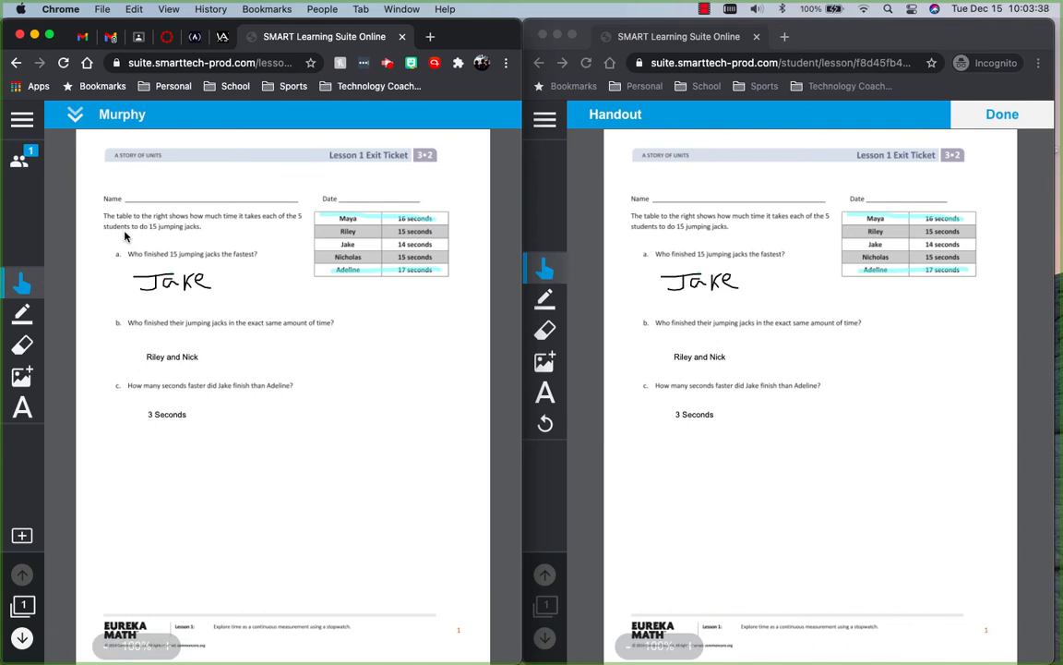
pyautogui.click(75, 118)
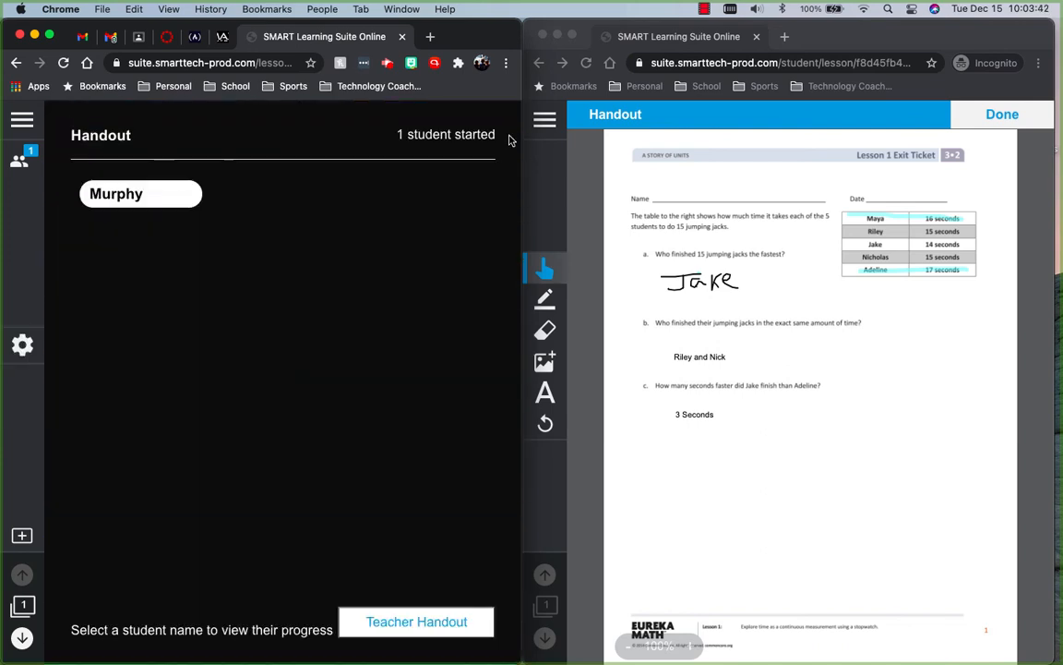
pyautogui.click(999, 116)
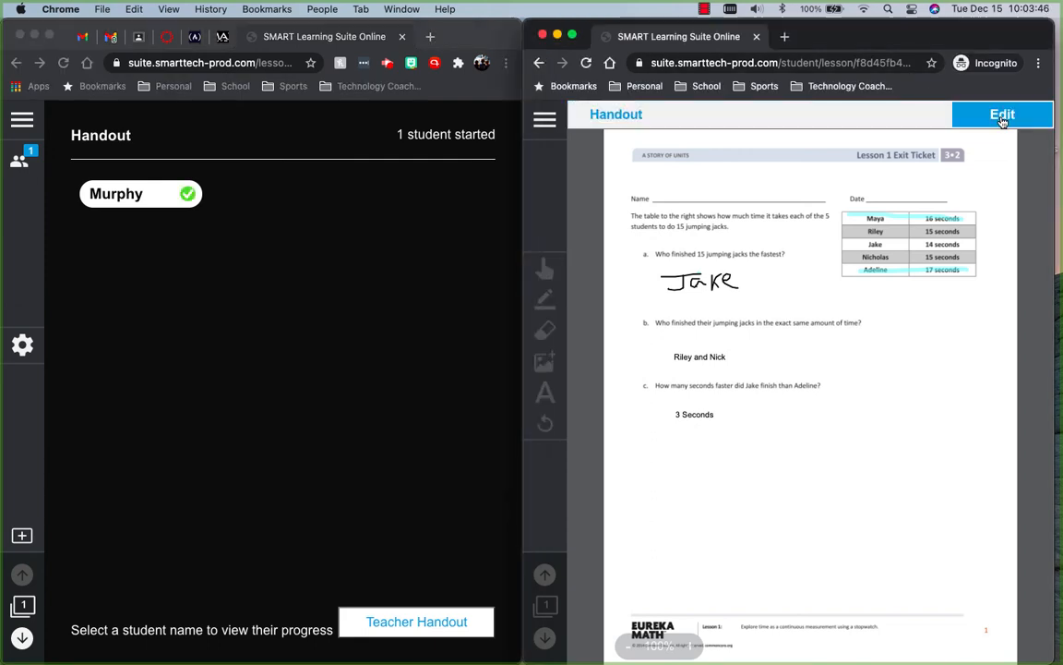
# - Open the student's completed handout from the teacher view and add the red text comment "Awesome Work!!" just above and beside the end of question b
pyautogui.click(162, 200)
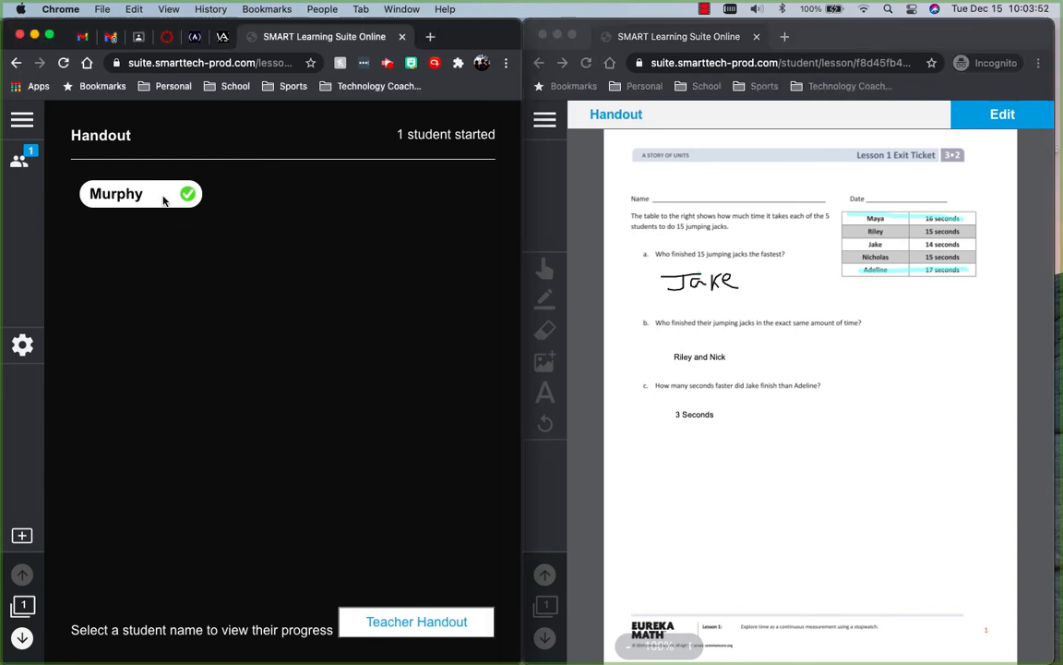
pyautogui.click(163, 201)
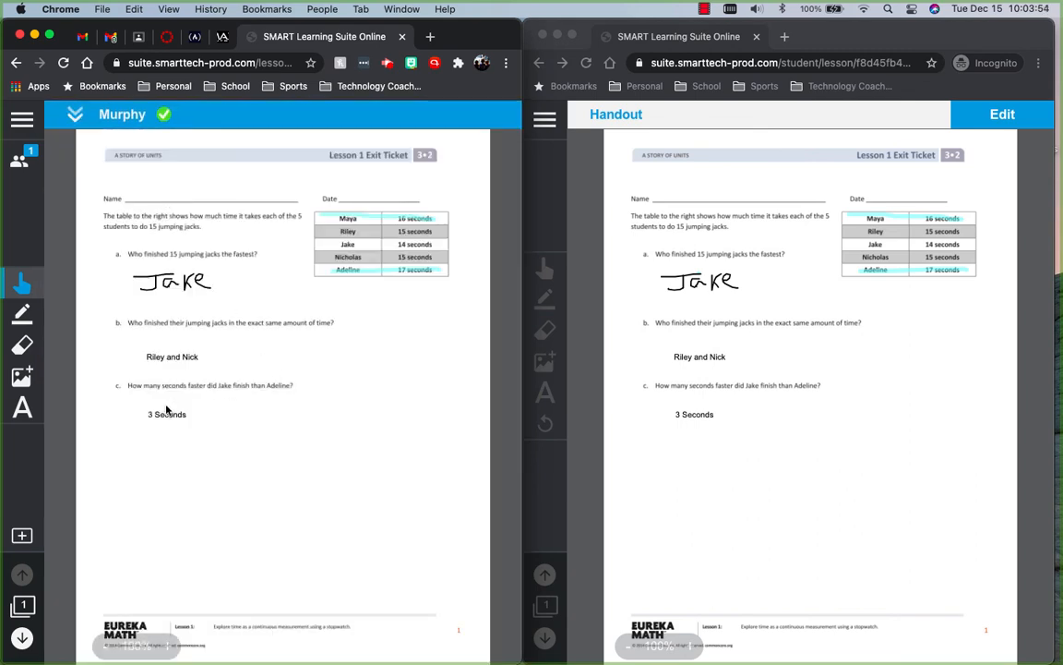
pyautogui.click(22, 407)
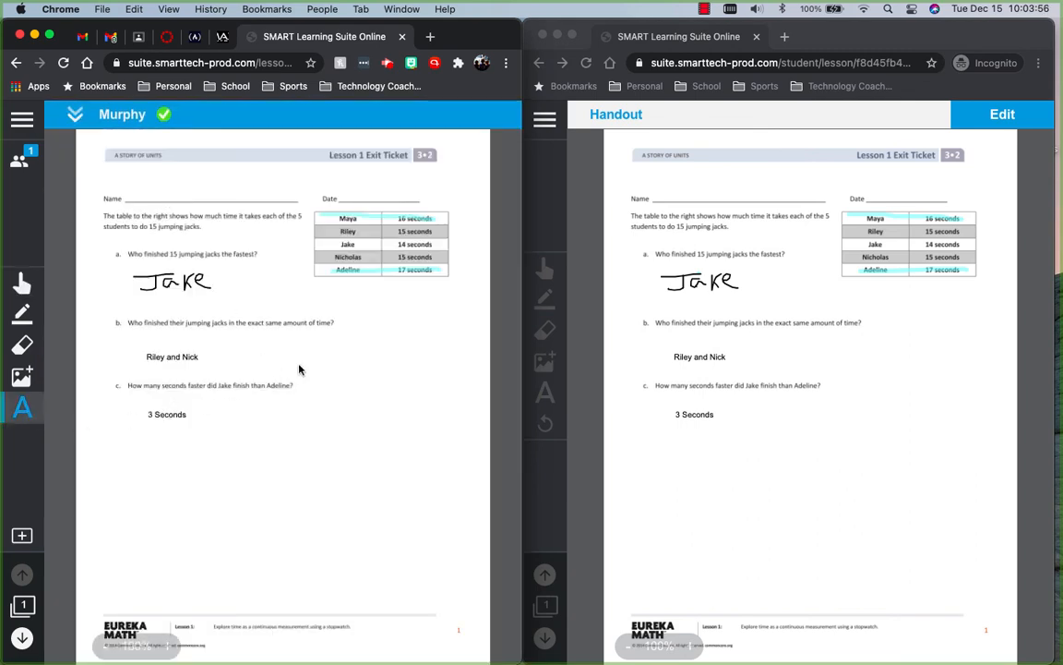
pyautogui.click(356, 346)
pyautogui.click(295, 310)
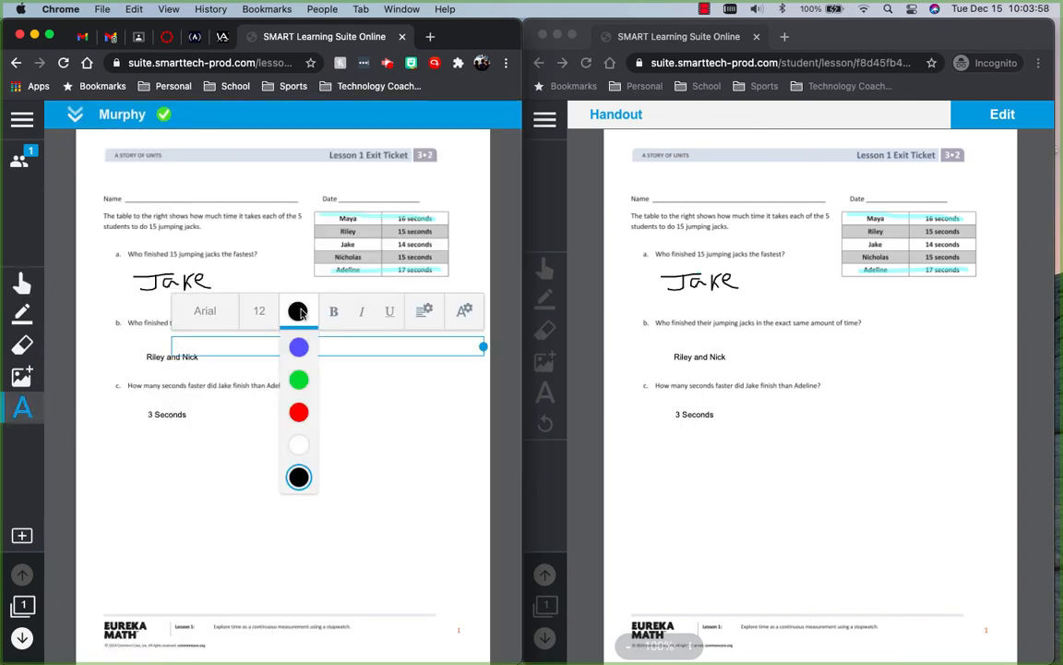
pyautogui.click(300, 415)
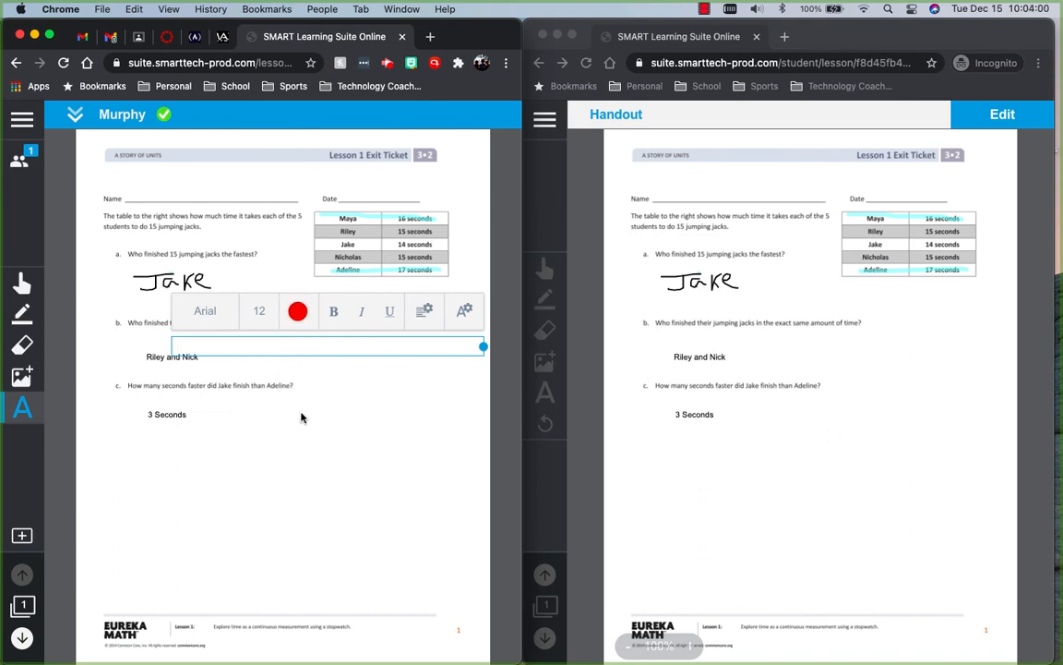
pyautogui.write('Awesome Work!!')
pyautogui.click(324, 451)
pyautogui.moveTo(219, 345); pyautogui.dragTo(417, 320)
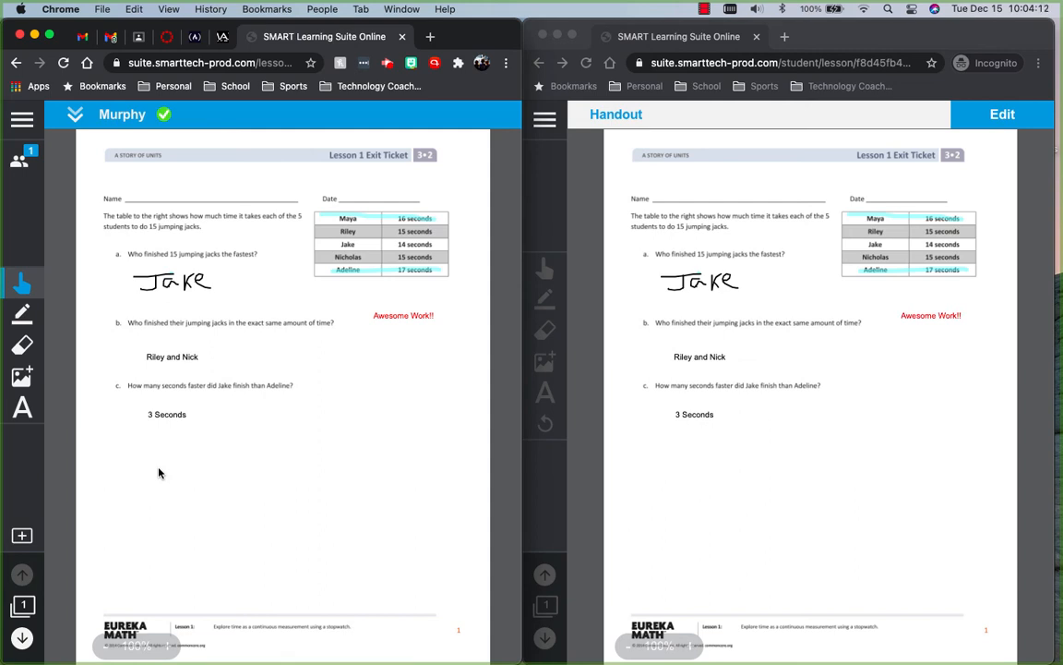
# - Examine the activity conversion options for the Lesson 2 exit ticket page and compare the page with the Lesson 1 handout page
pyautogui.click(23, 637)
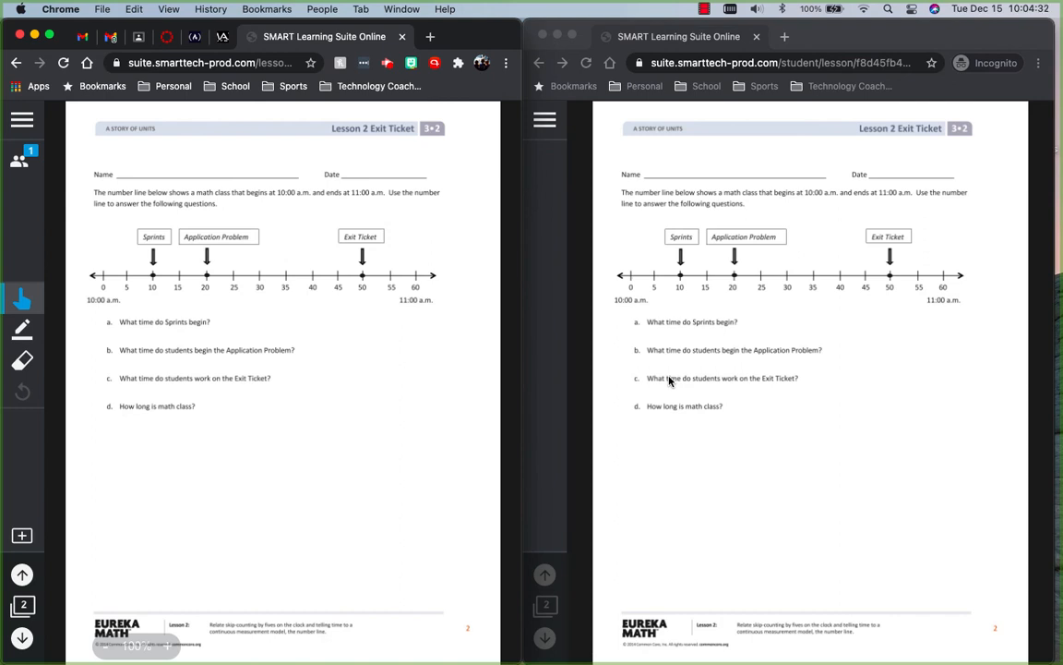
pyautogui.click(18, 161)
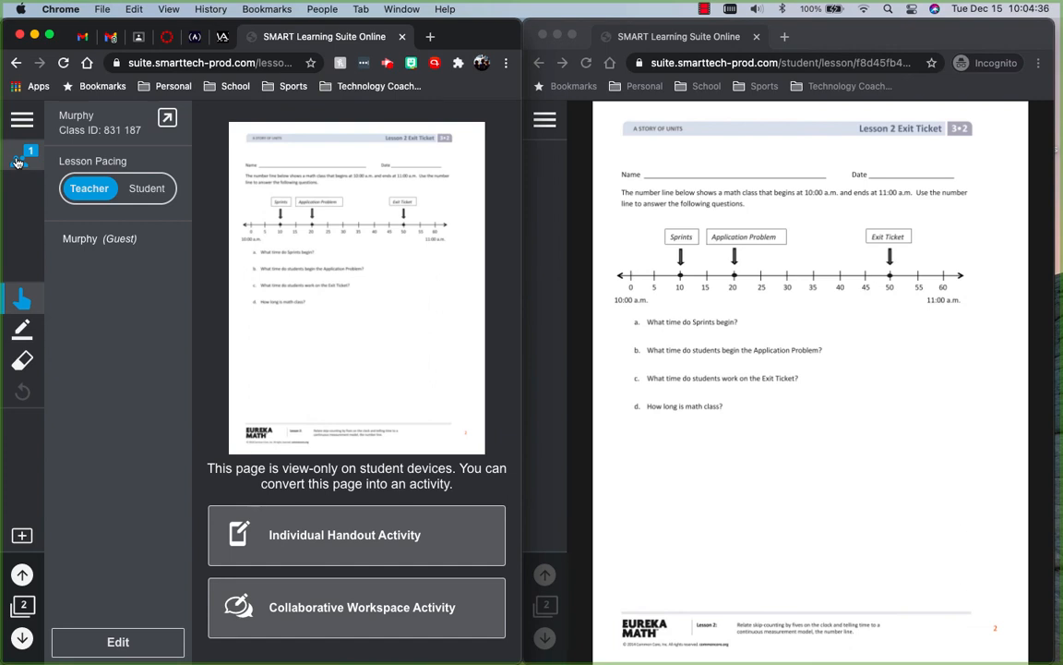
pyautogui.click(17, 160)
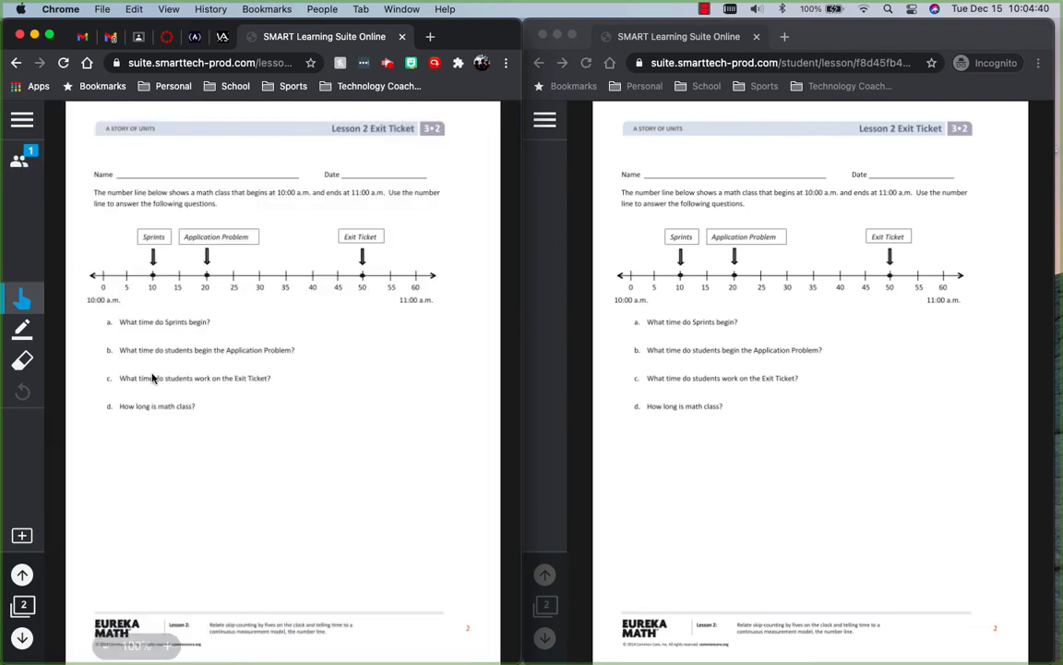
pyautogui.click(23, 569)
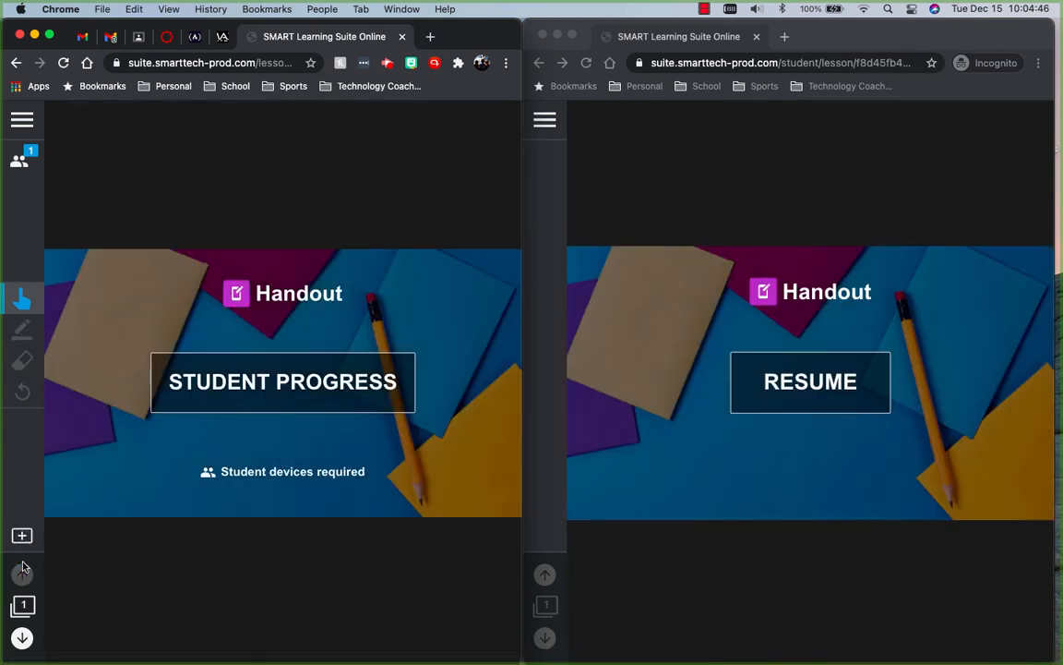
pyautogui.click(23, 636)
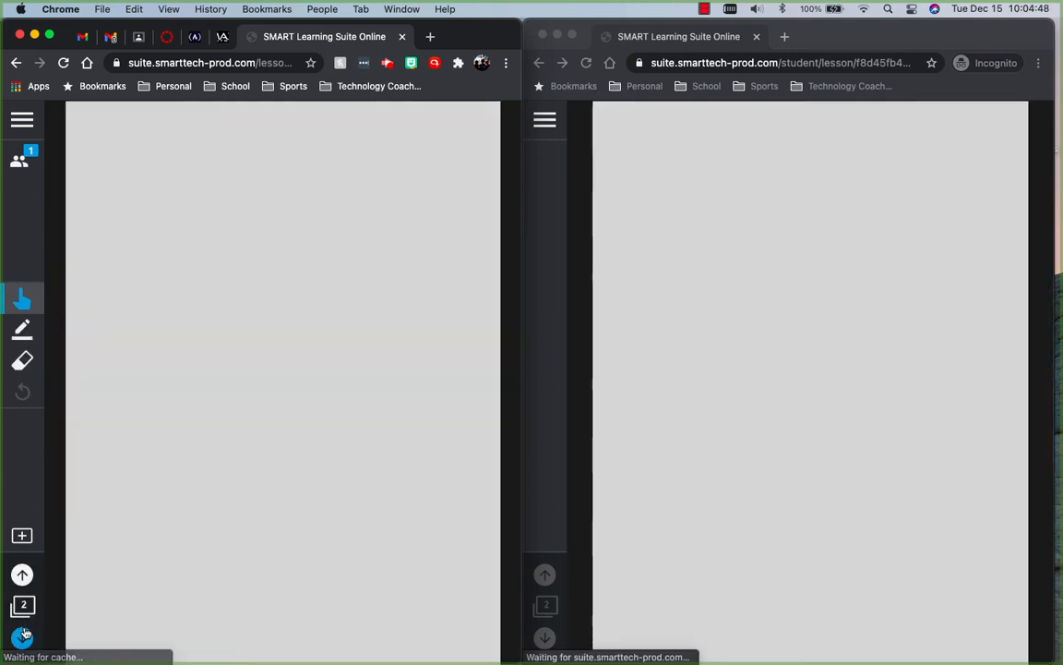